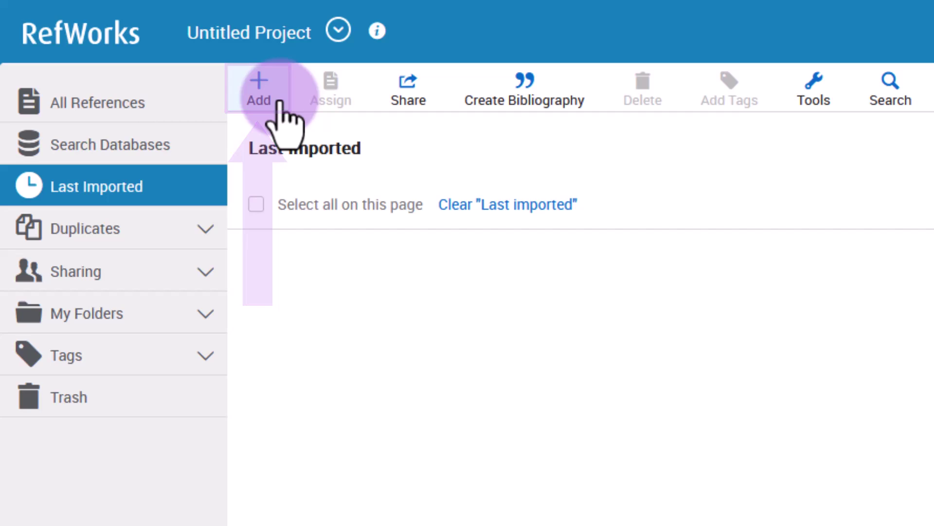
Upload Microplastics_Dissemination_fr.pdf through Add, then drag in Metabolomics_Study_on_iArabi.pdf as a second reference
click(279, 103)
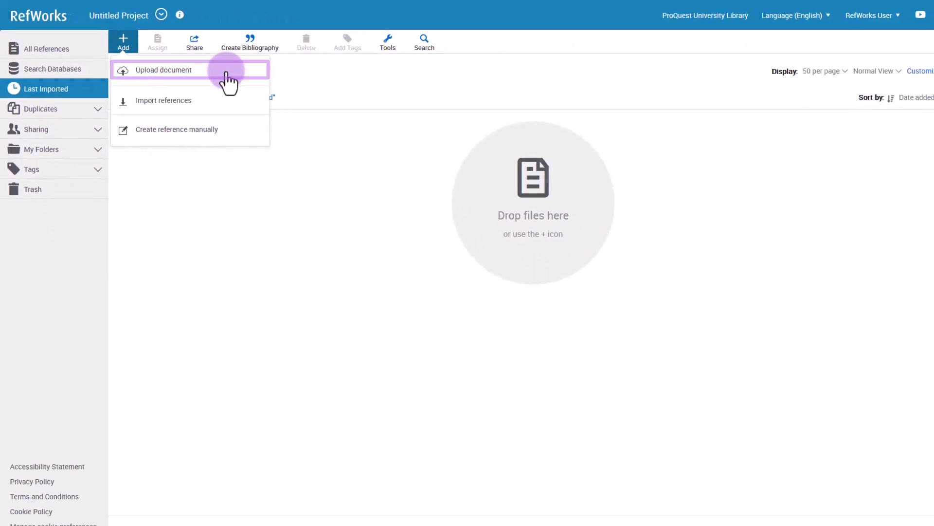
click(226, 77)
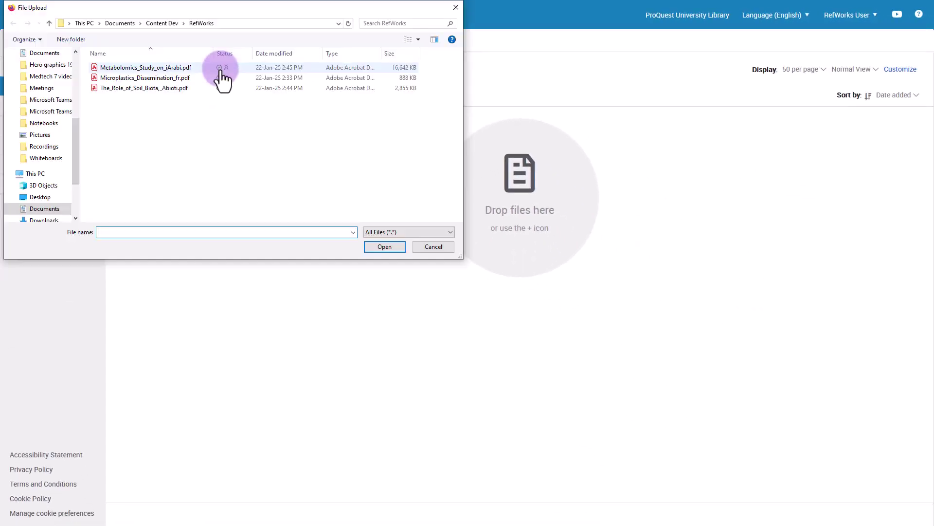
click(181, 79)
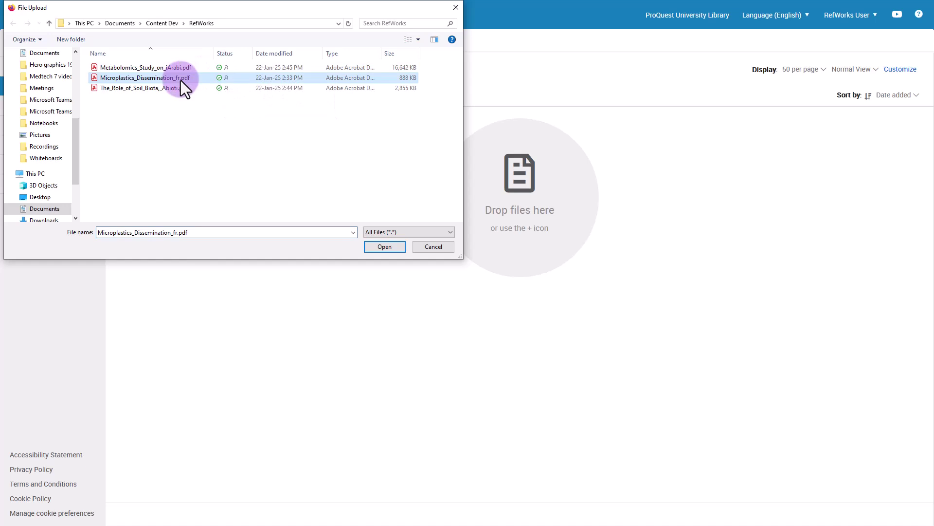
click(386, 246)
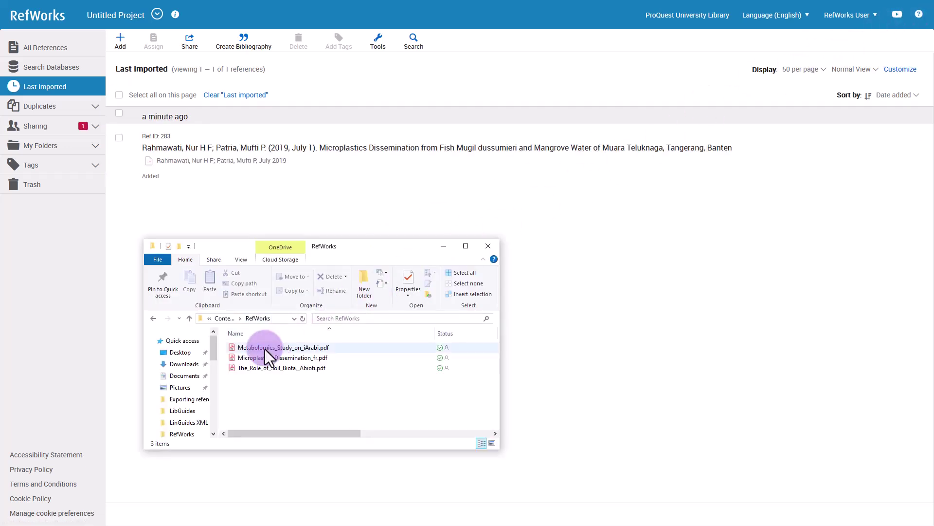
drag(264, 348, 549, 214)
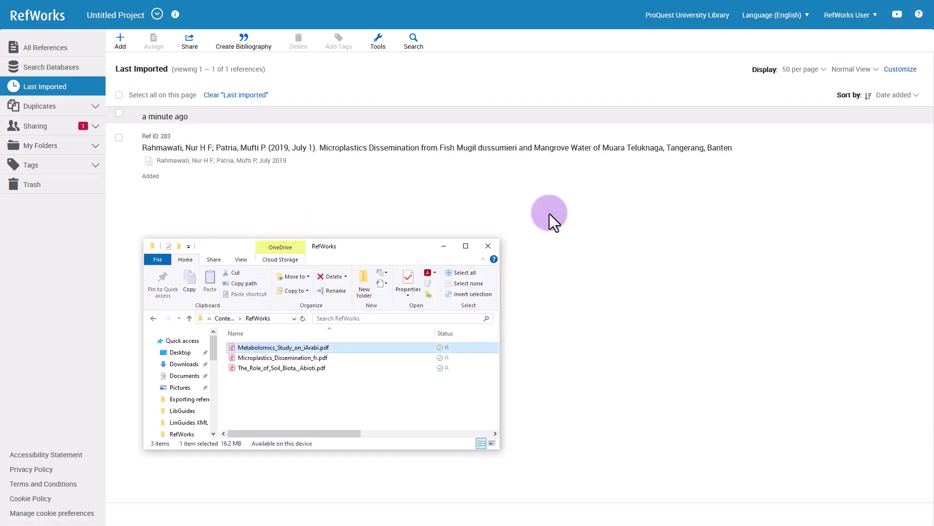
click(448, 247)
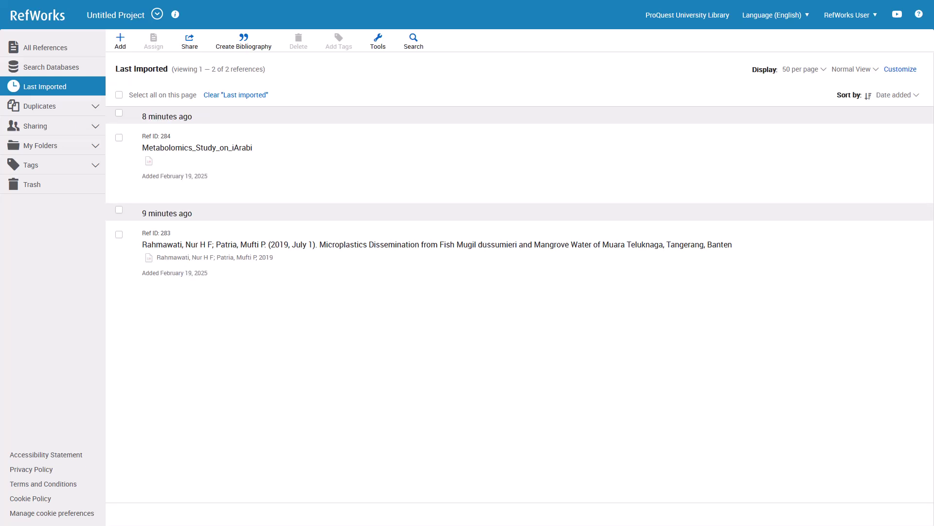
click(465, 260)
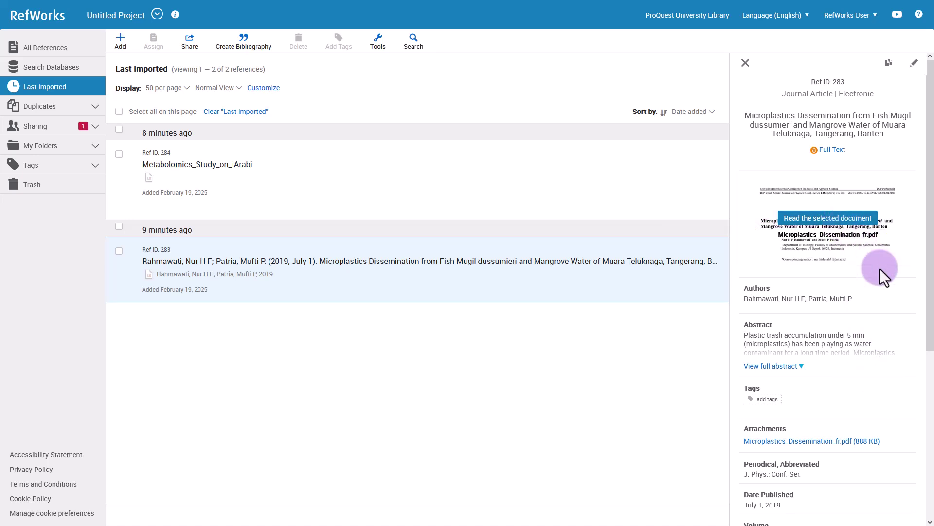
click(745, 62)
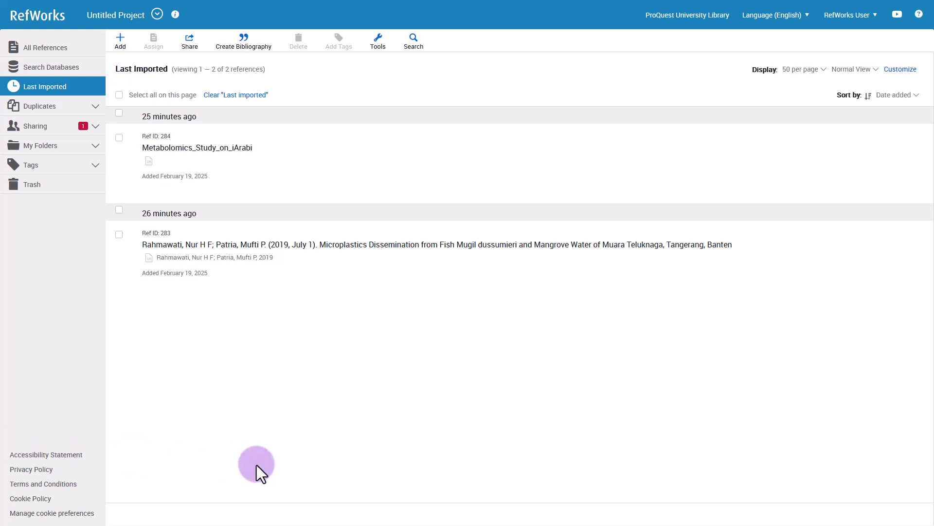
Open Add > Import references, try Import from Mendeley, and cancel its authorization prompt
click(132, 45)
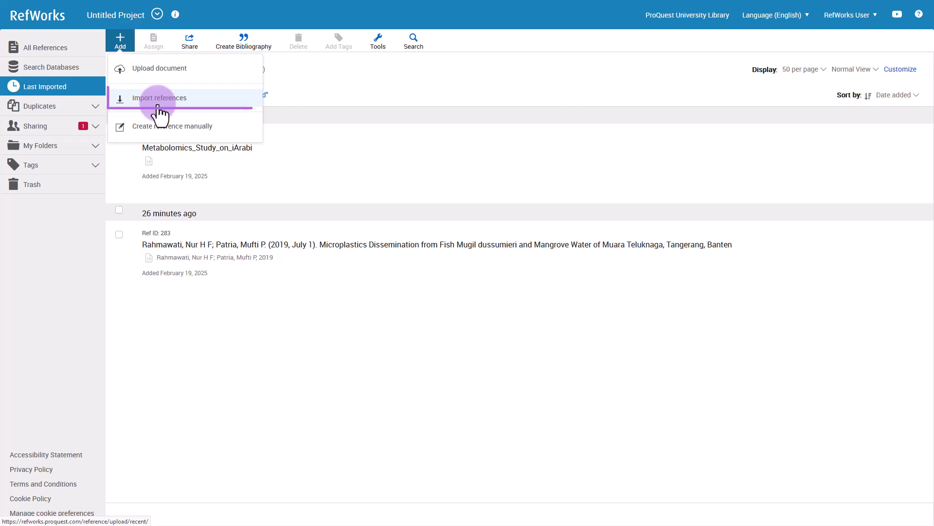
click(158, 106)
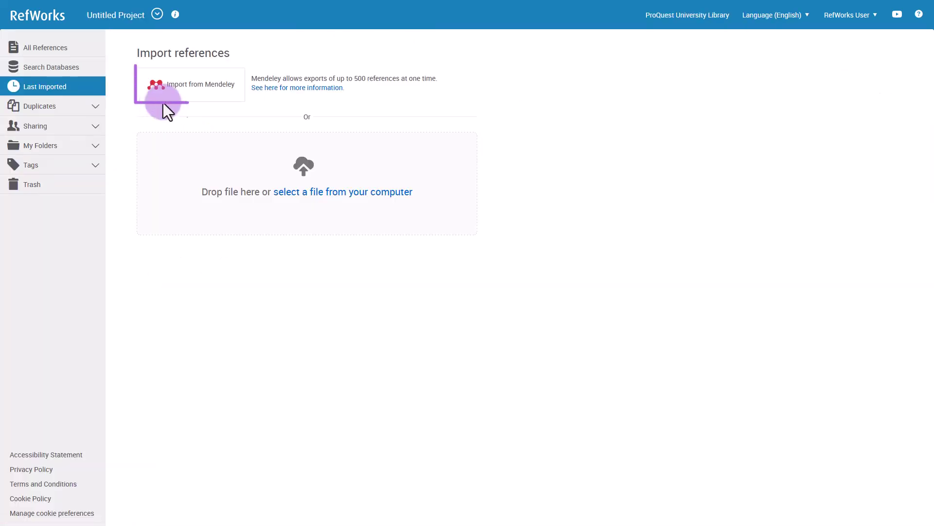
click(203, 100)
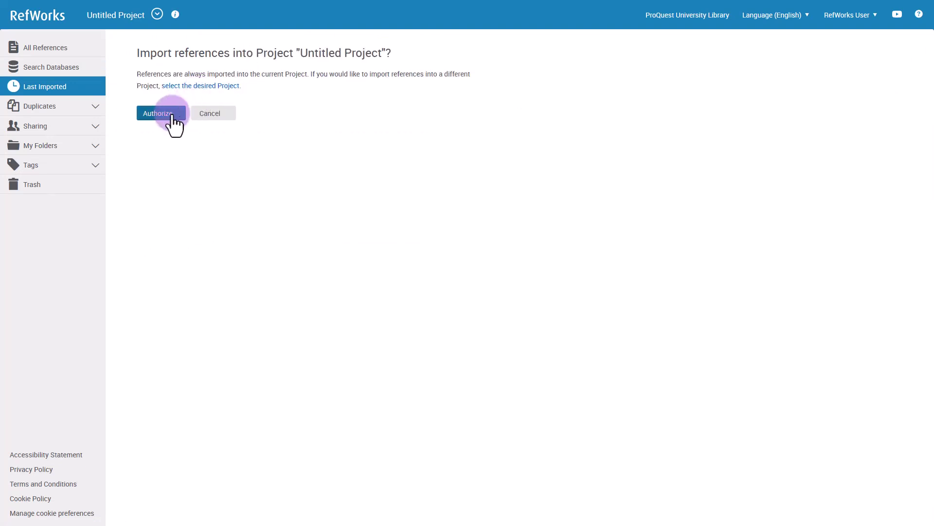
click(222, 116)
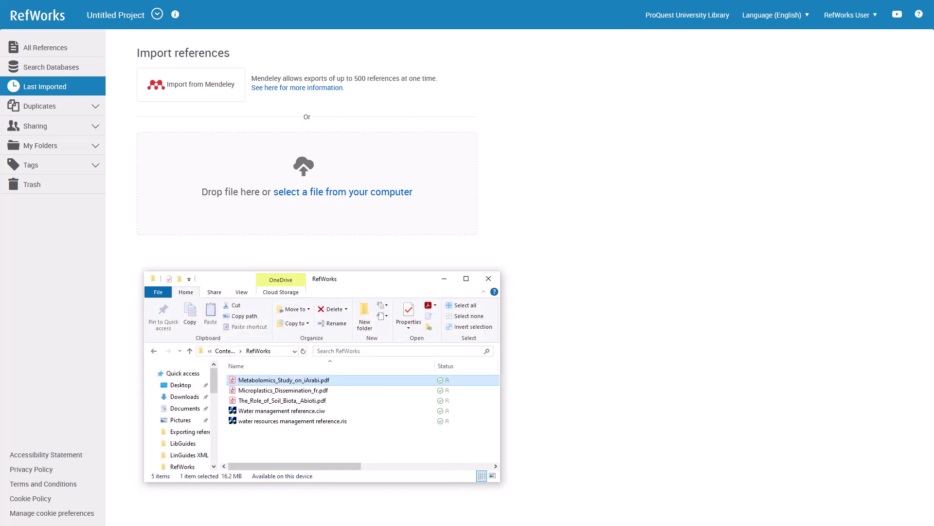
Drop the water resources .ris file in and set both file format and source to RIS Format
drag(285, 424, 296, 188)
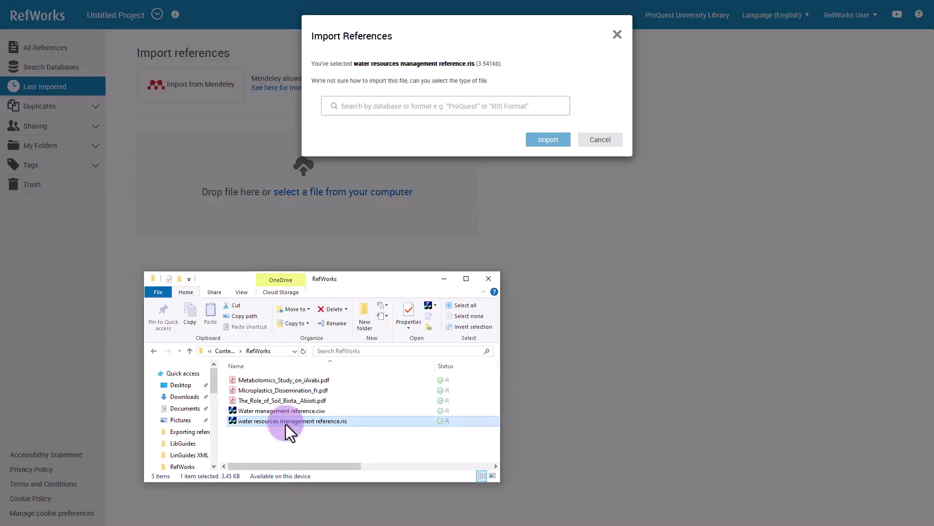
click(467, 106)
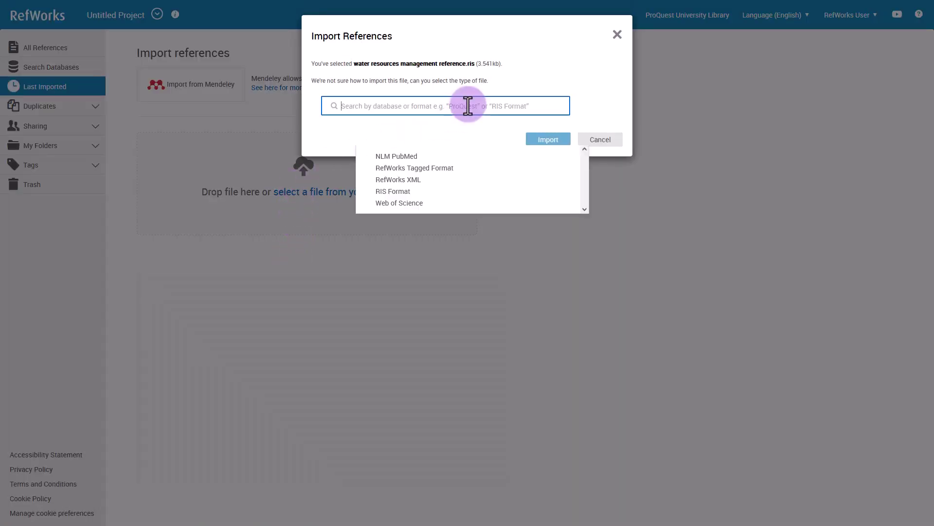
click(405, 192)
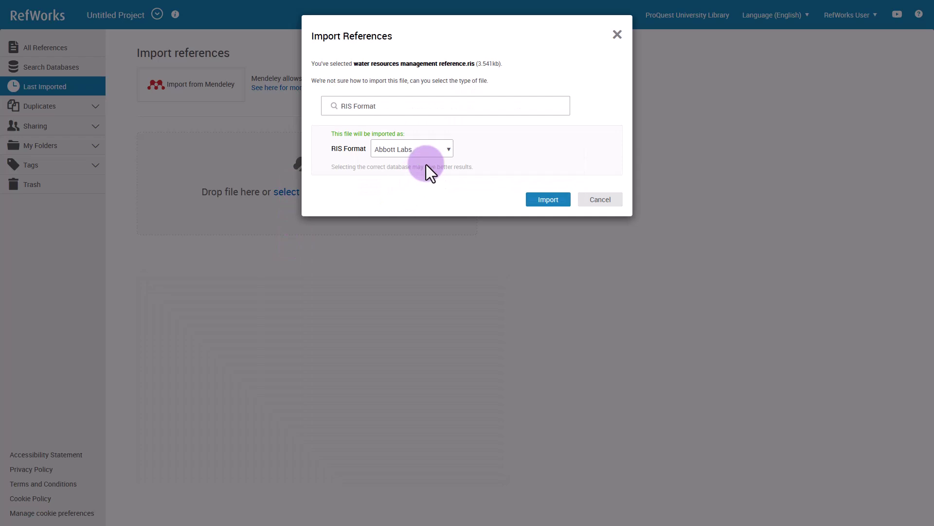
click(435, 153)
scroll(434, 153, down, 10)
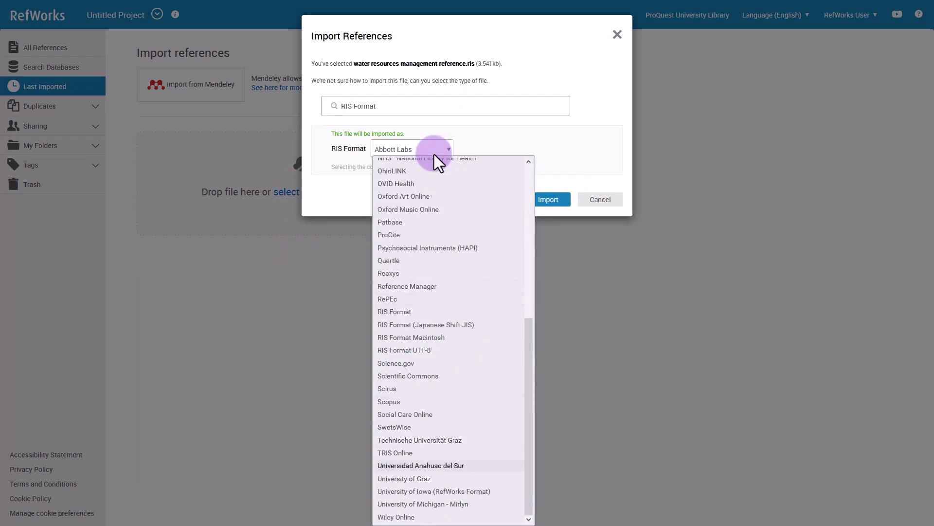
click(402, 311)
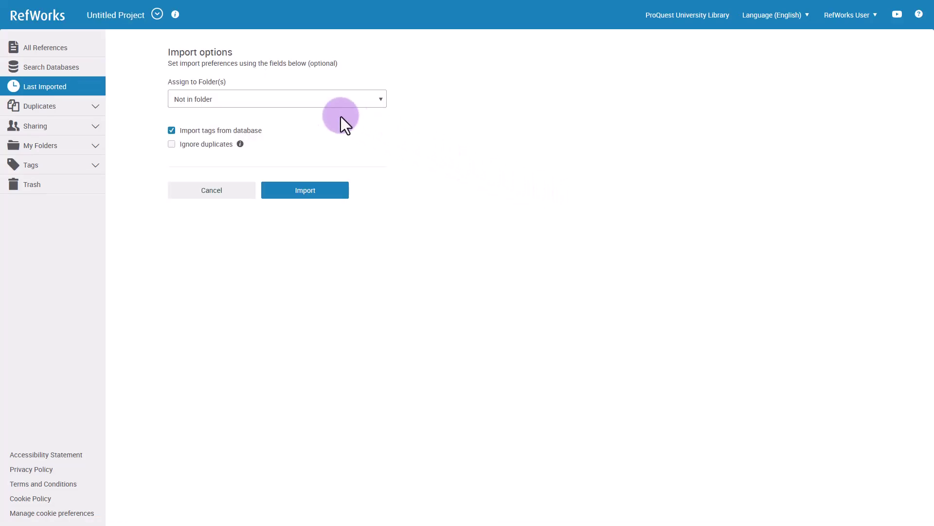
Assign the import to a new Water management folder, import it, and show All References
click(293, 98)
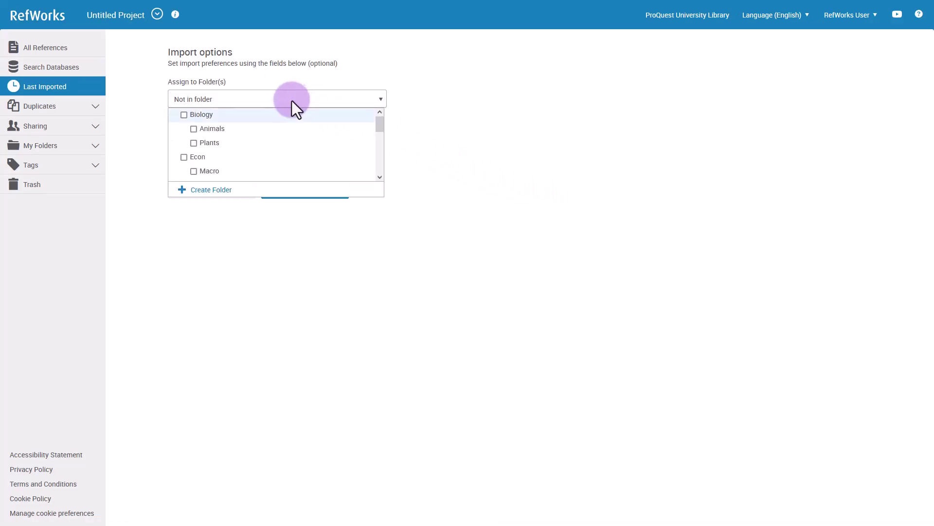
click(229, 191)
text(Water management)
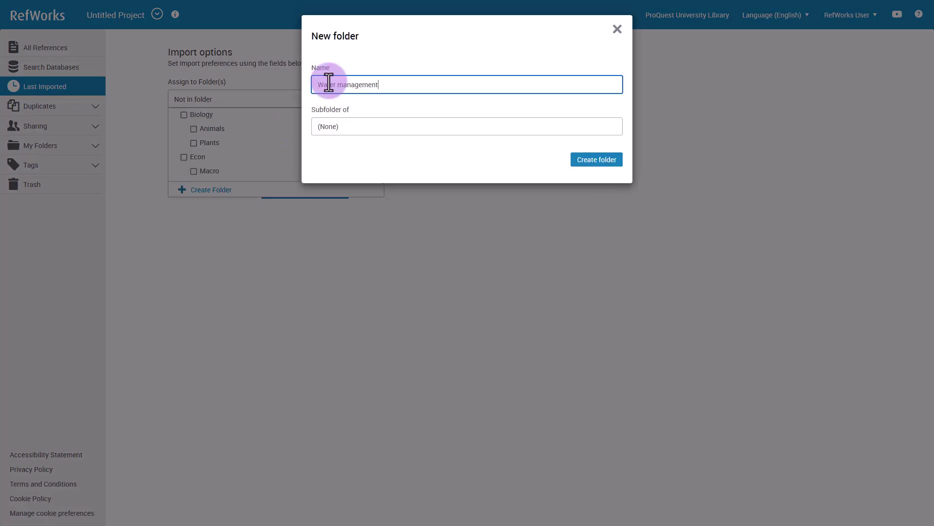
click(609, 163)
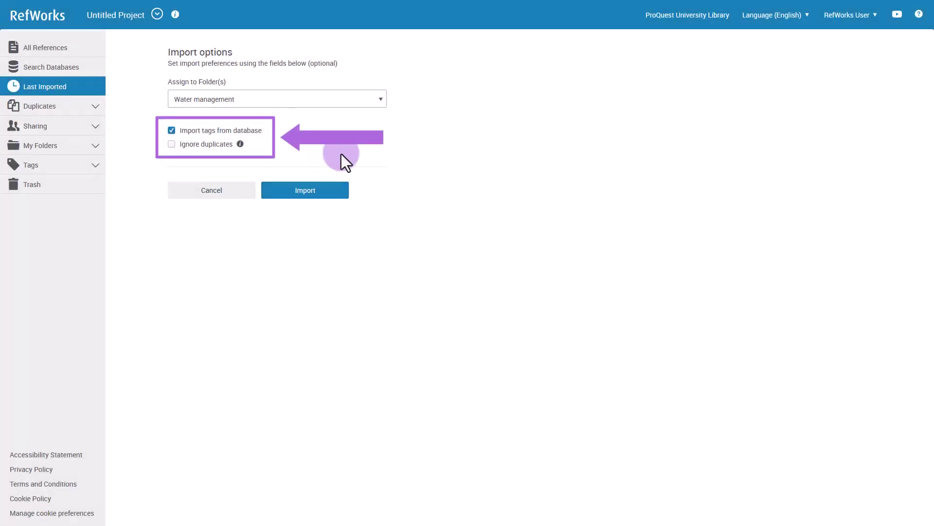
click(312, 193)
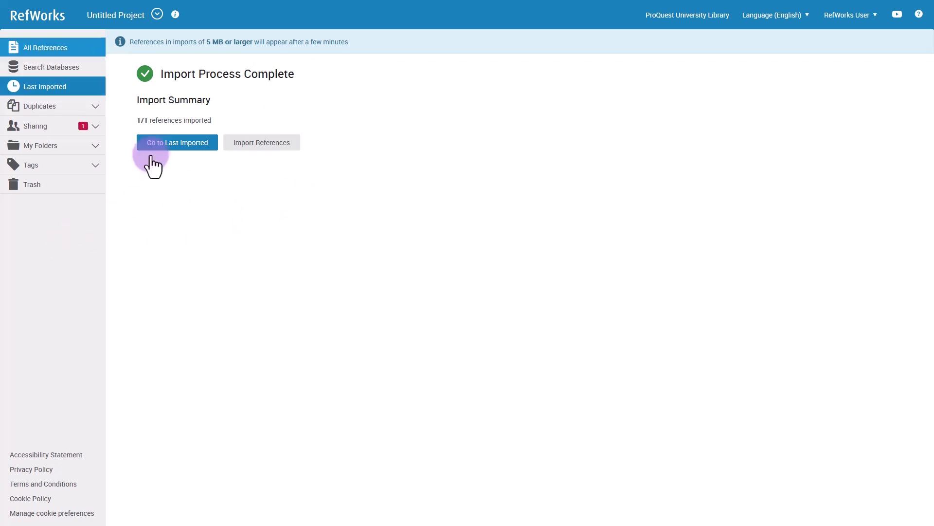
click(72, 56)
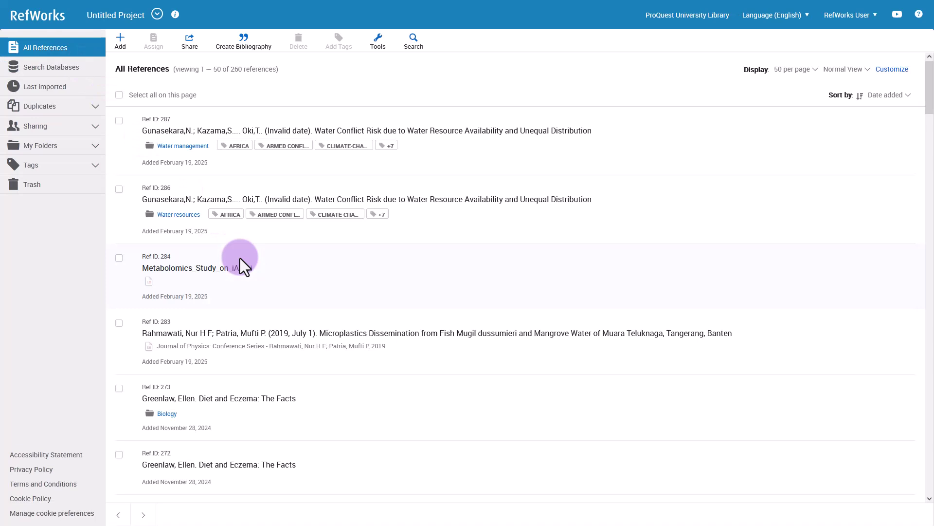
Start a manually created reference with the reference type set to Book
click(121, 41)
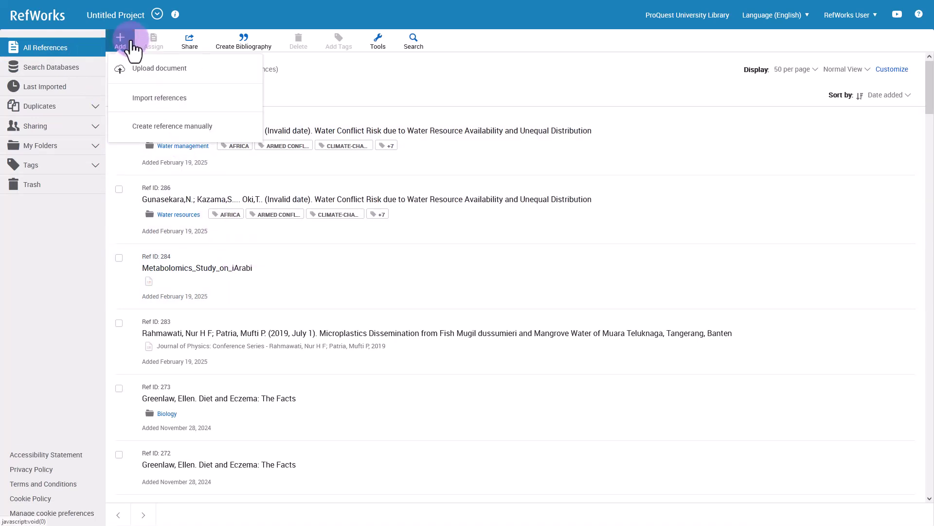
click(152, 135)
click(808, 87)
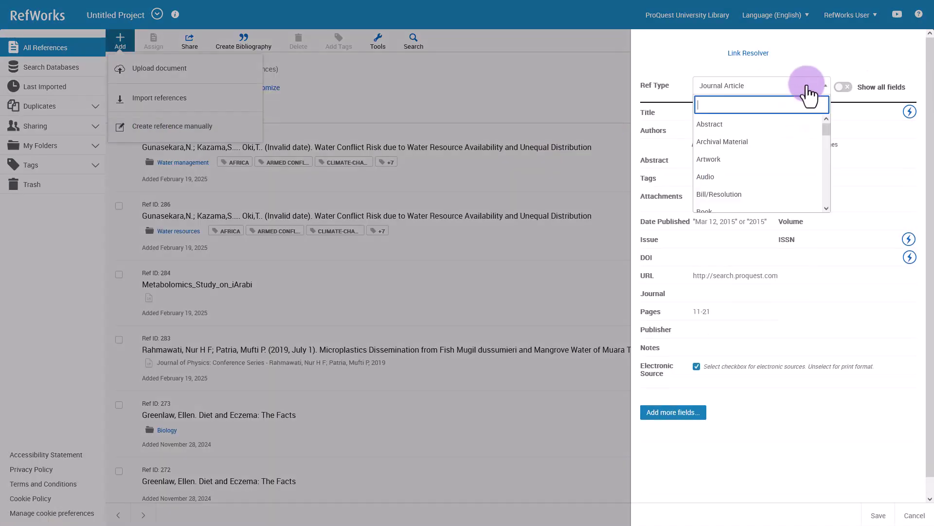
scroll(709, 154, down, 1)
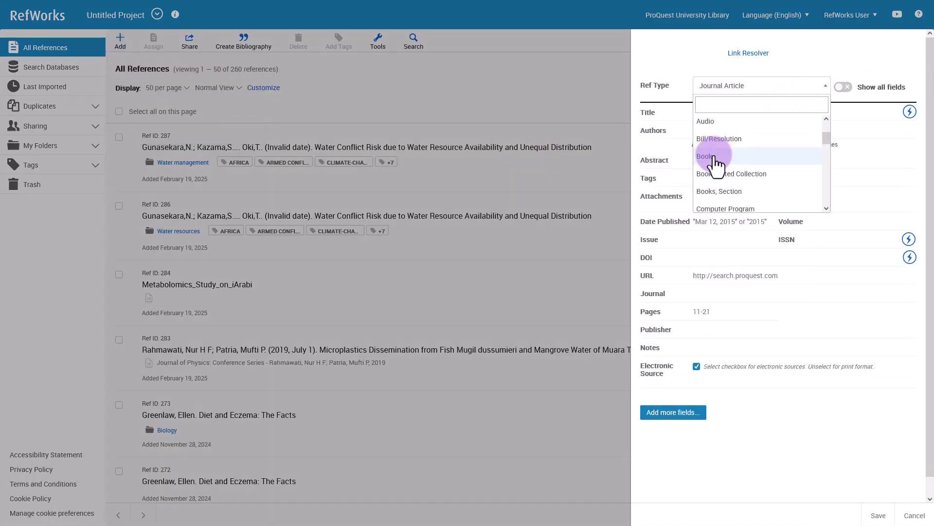
click(711, 158)
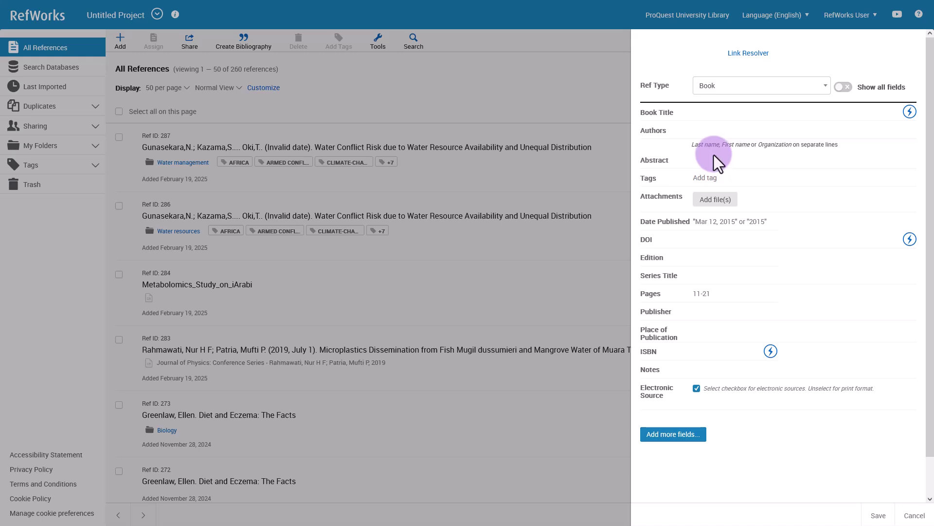
Enter World Peace as the Book Title and fill in the author's name
click(706, 116)
text(Wo)
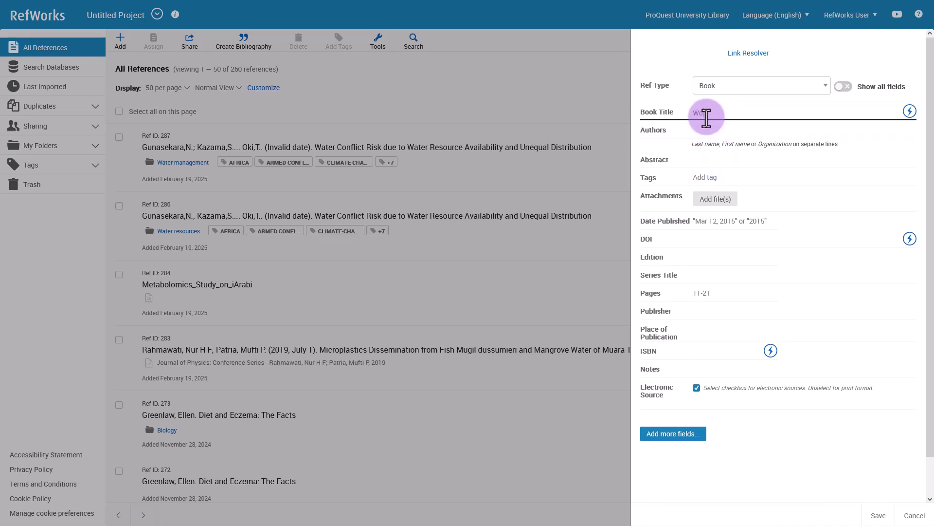
text(rld Pe)
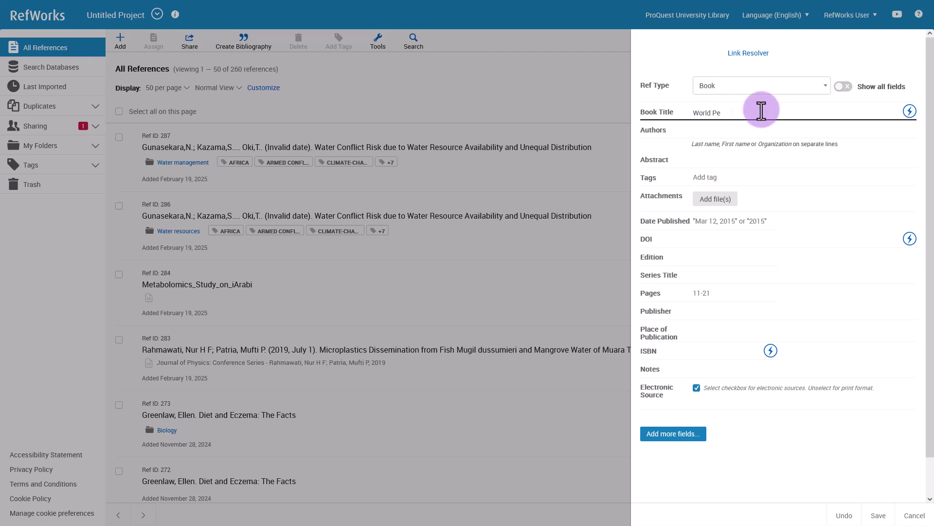
text(ace)
click(649, 145)
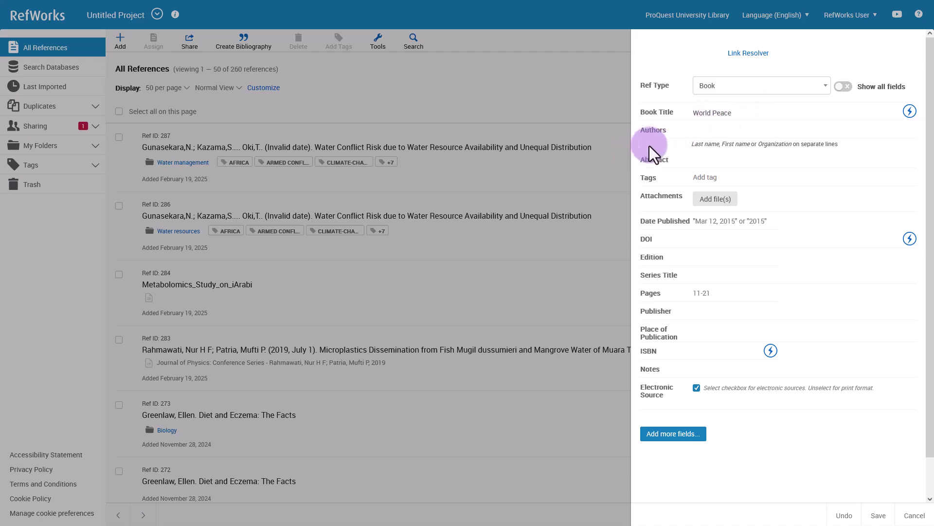
click(684, 133)
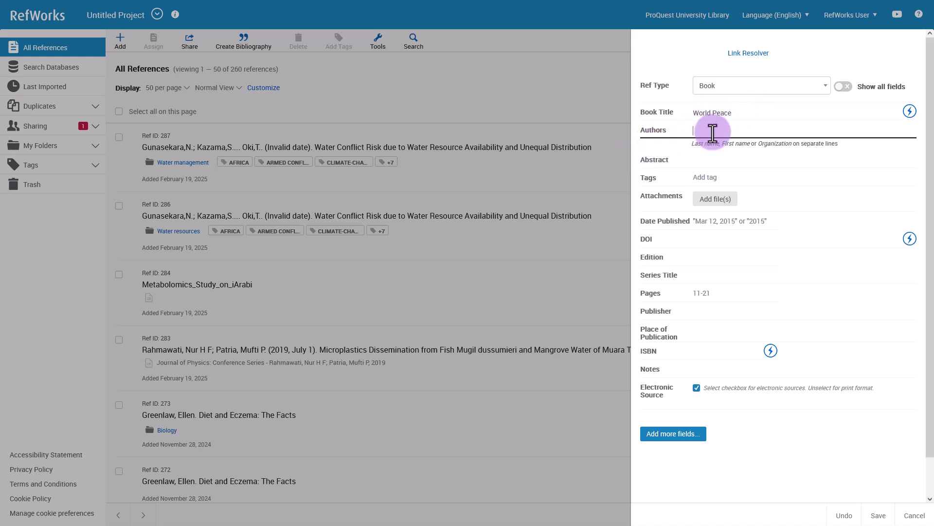
text(Be)
text(llan)
text(y, Alex)
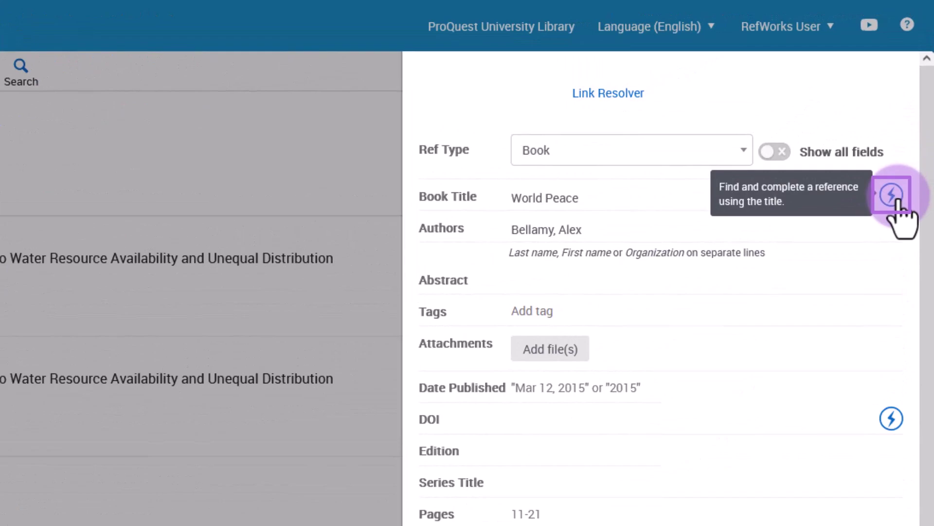
click(894, 196)
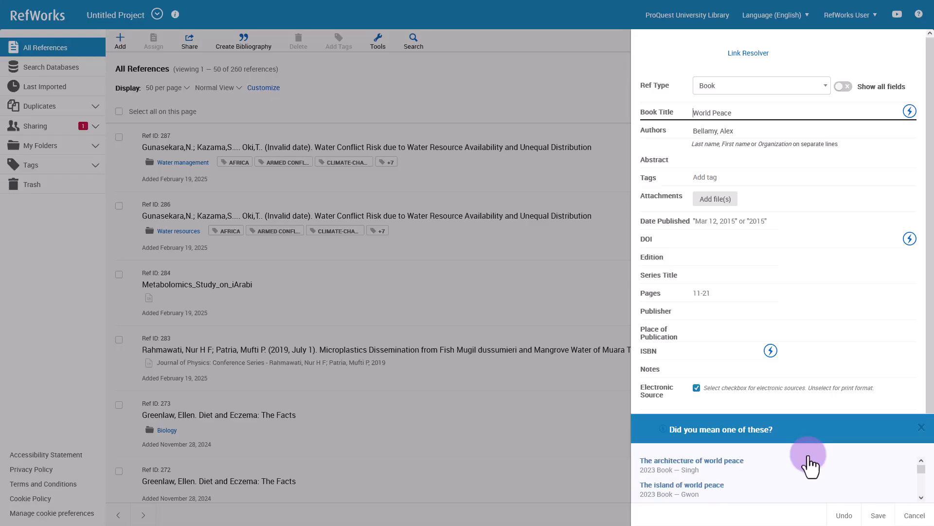
scroll(809, 462, down, 2)
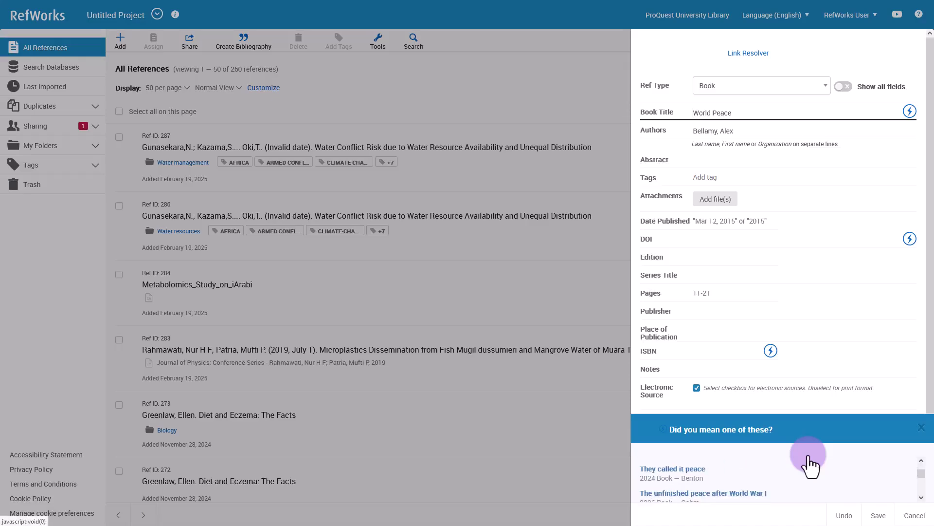
scroll(810, 466, down, 1)
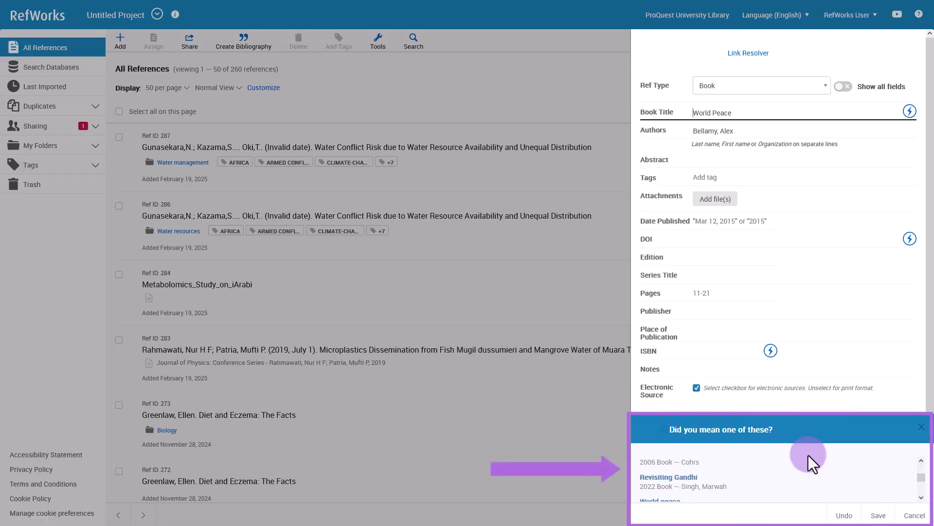
scroll(808, 455, down, 1)
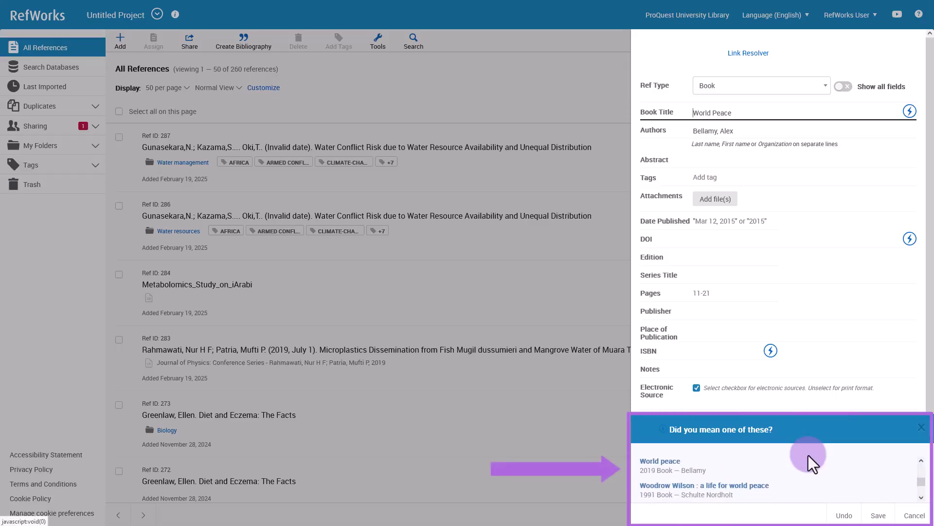
click(716, 468)
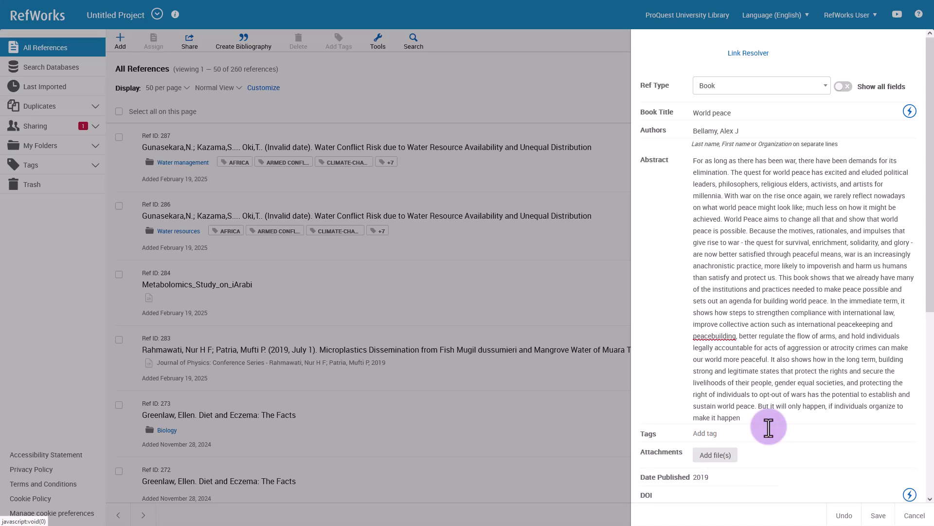
scroll(768, 426, down, 6)
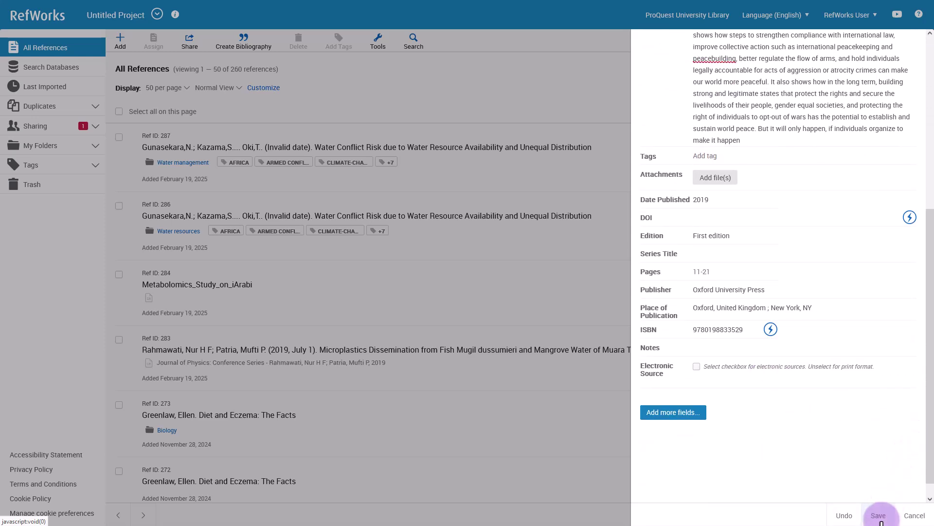
Save the World peace book reference and close its details panel
click(878, 515)
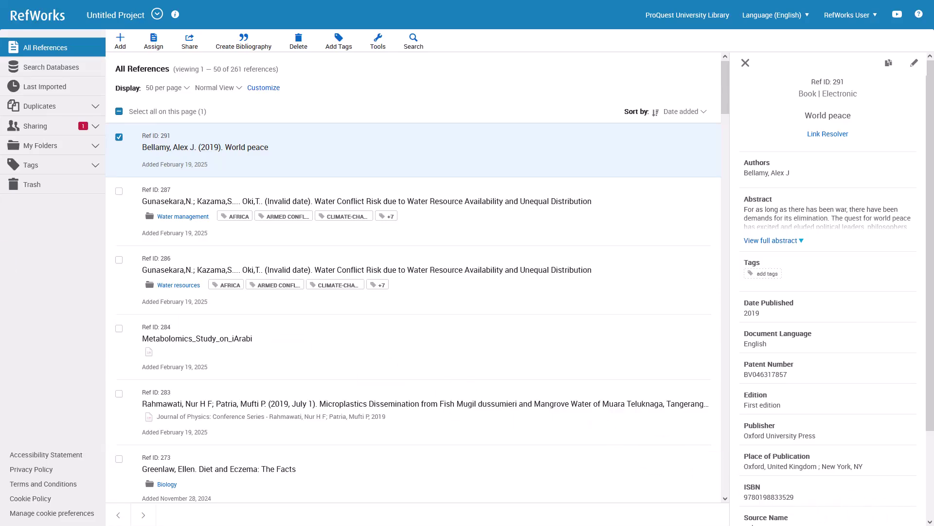
key(Escape)
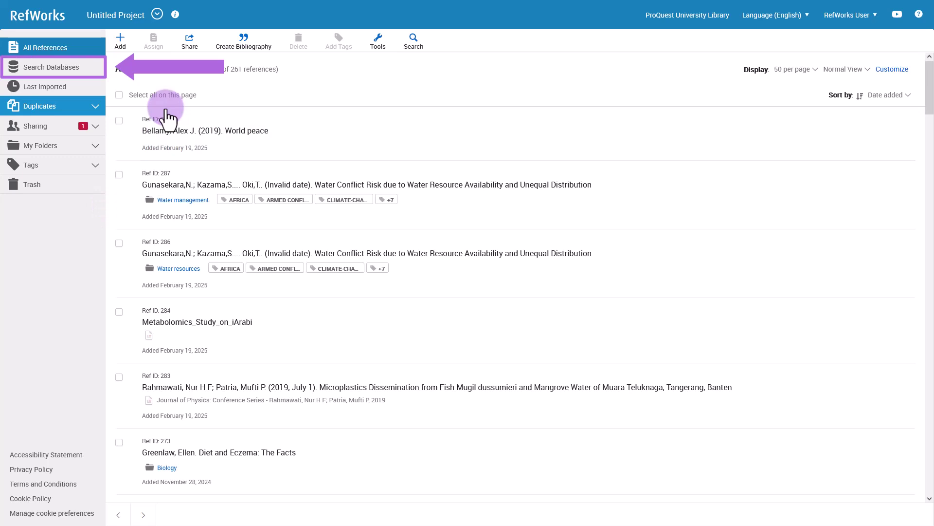
Search the Library of Congress database for Fresh water
click(63, 73)
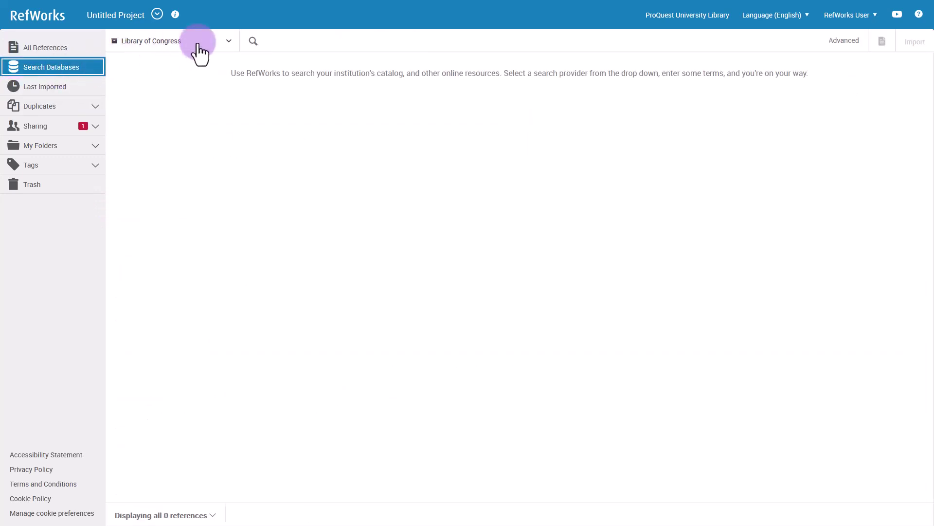
click(214, 41)
click(166, 71)
text(Library of Congress)
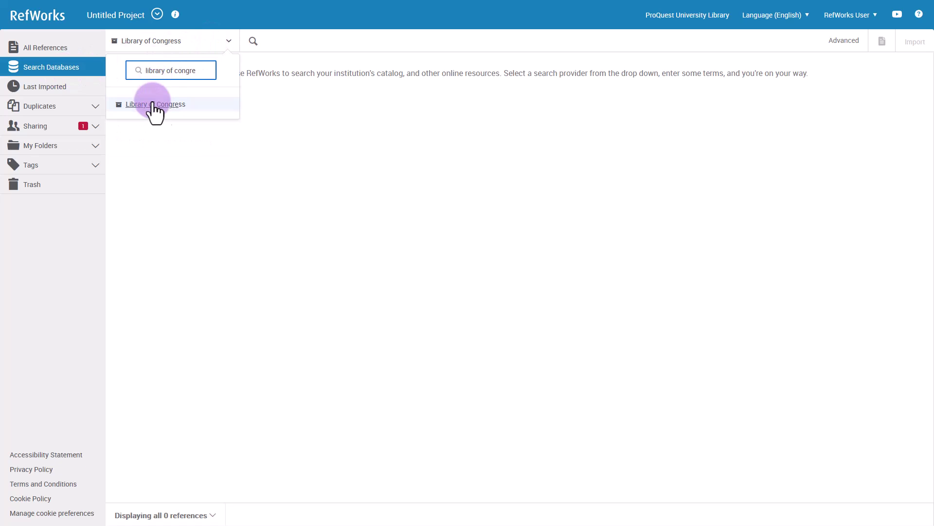
click(153, 105)
text(Fresh water)
click(253, 40)
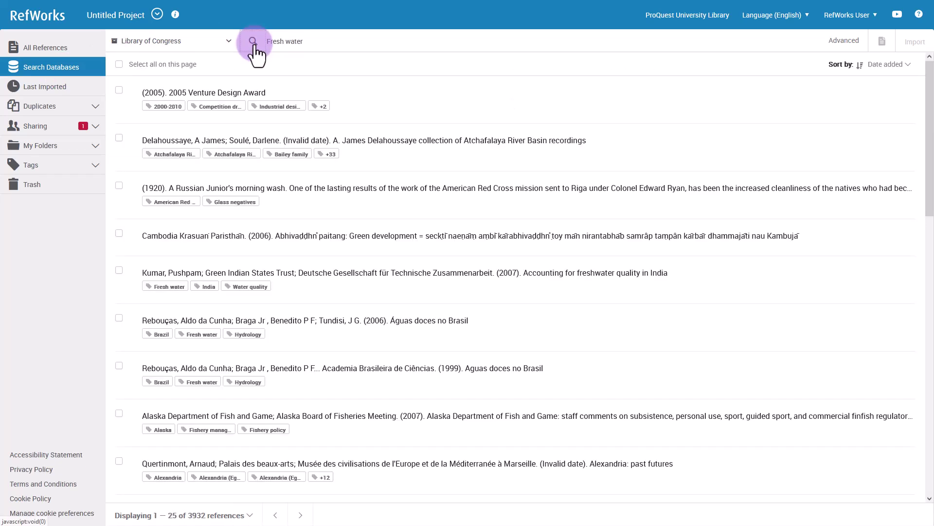
Check the first result's details, tick the results, and import four into the library
click(378, 108)
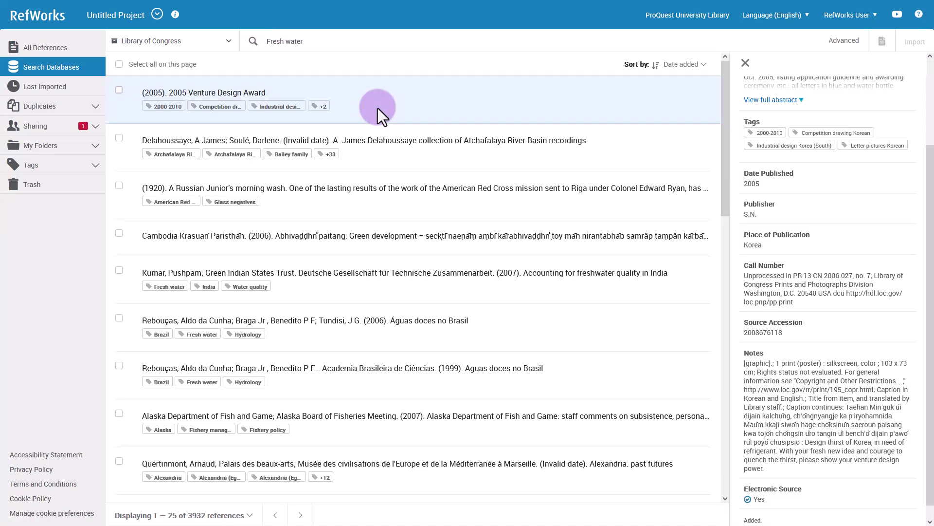
scroll(823, 263, up, 3)
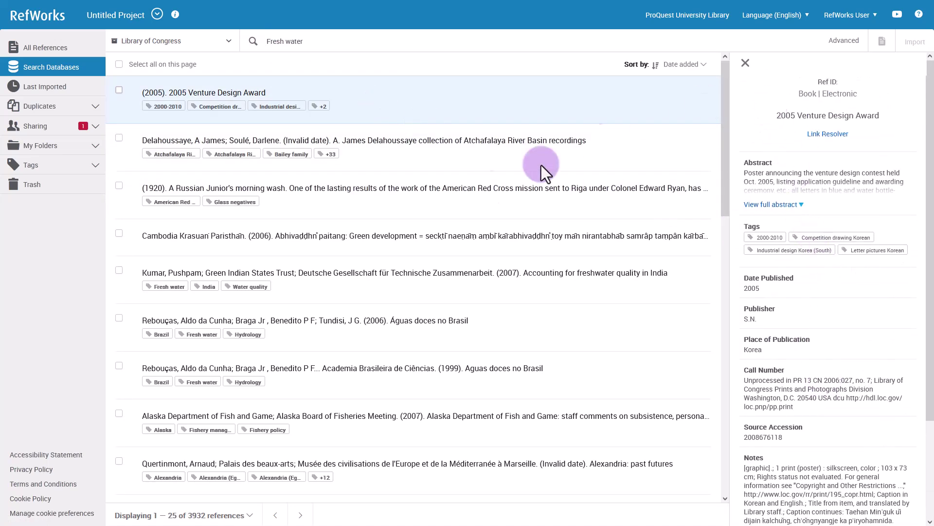
key(Escape)
click(118, 90)
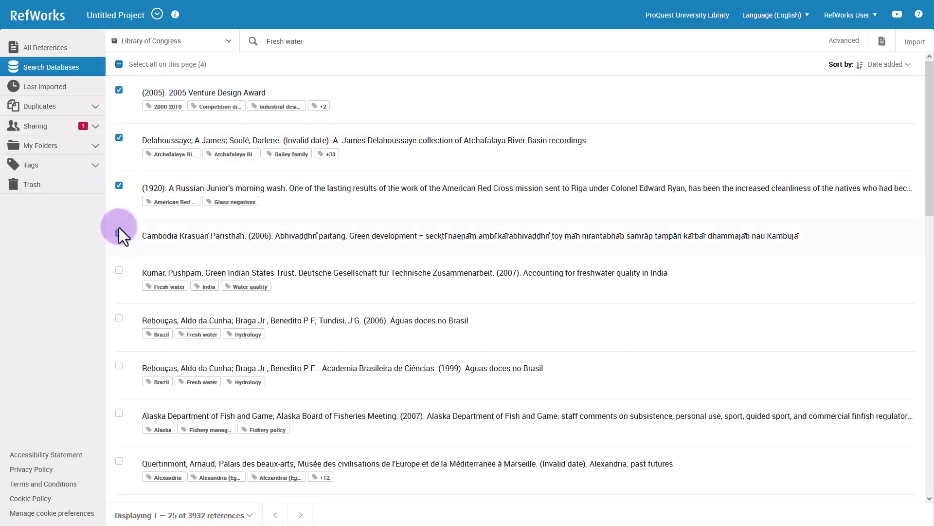
click(37, 146)
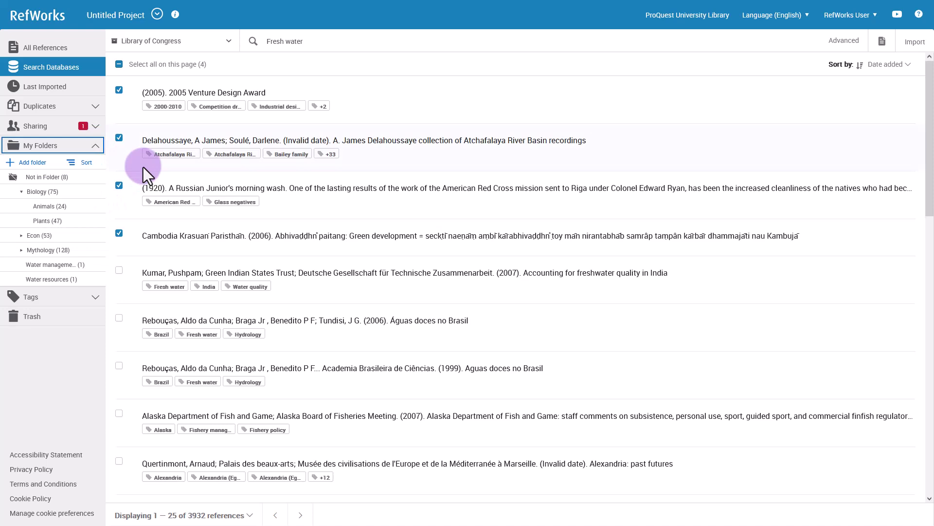
click(913, 42)
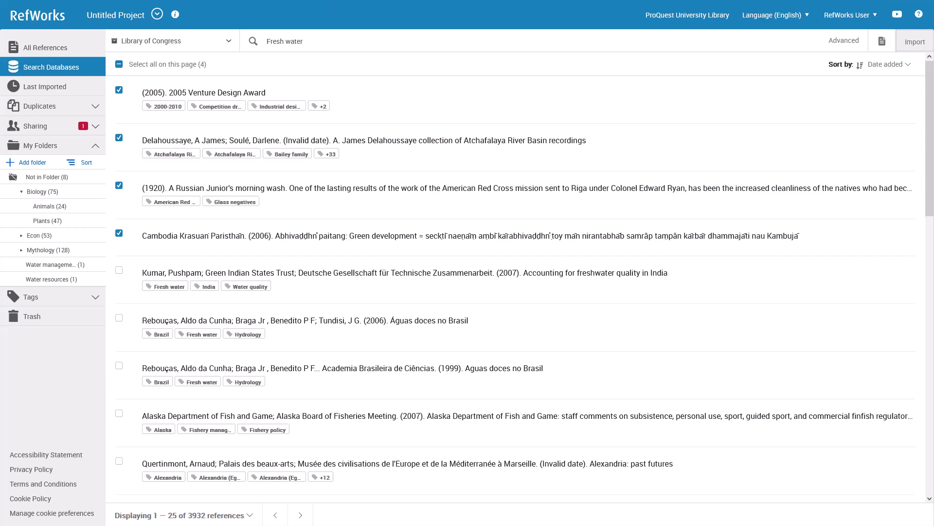
Show All References (265) and open the Ref ID 252 Hygieia and Asklepios article
click(42, 49)
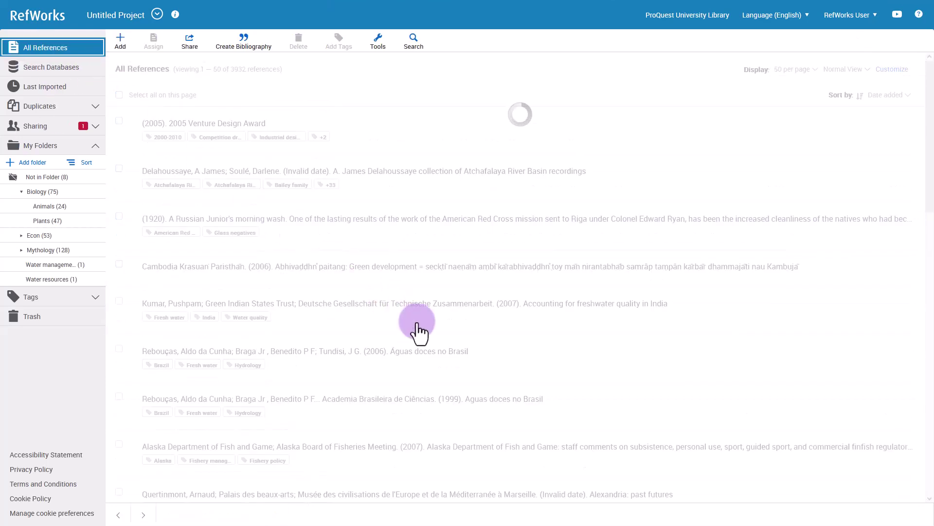
scroll(416, 323, down, 10)
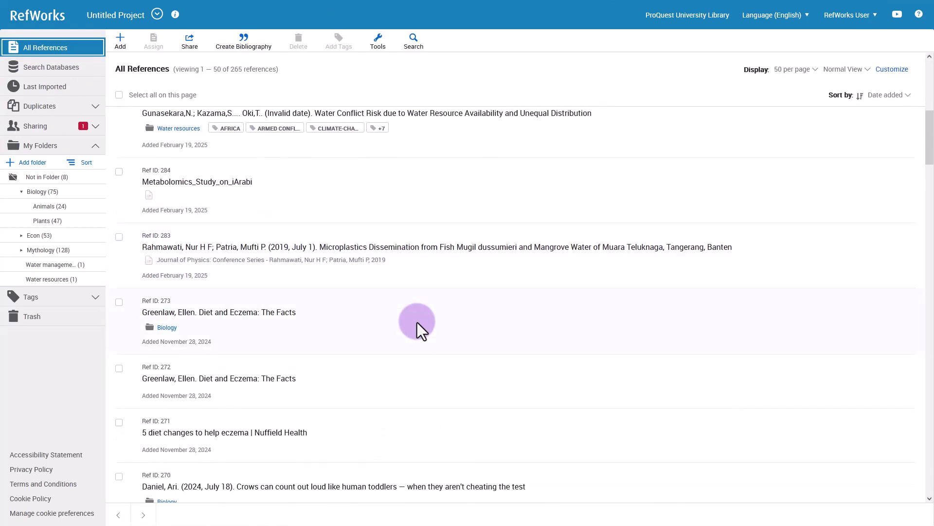
scroll(416, 322, down, 7)
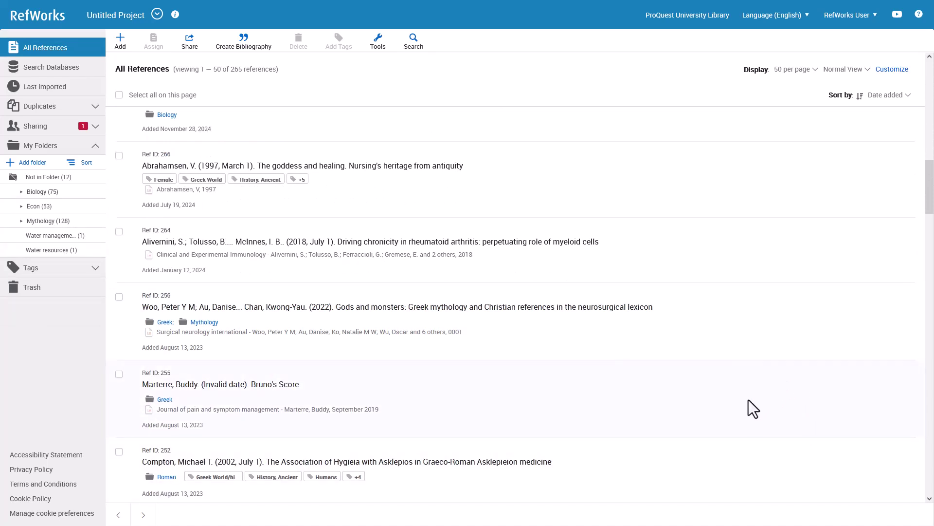
click(558, 475)
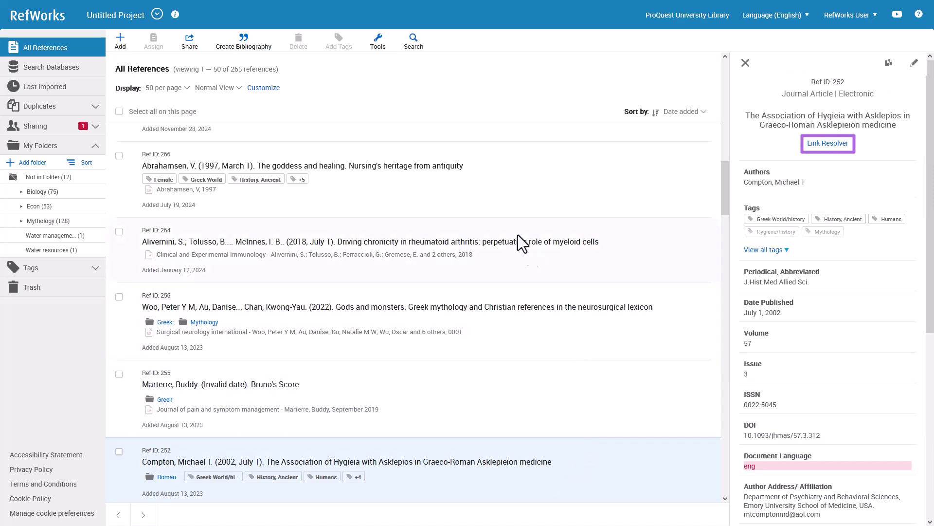
click(492, 177)
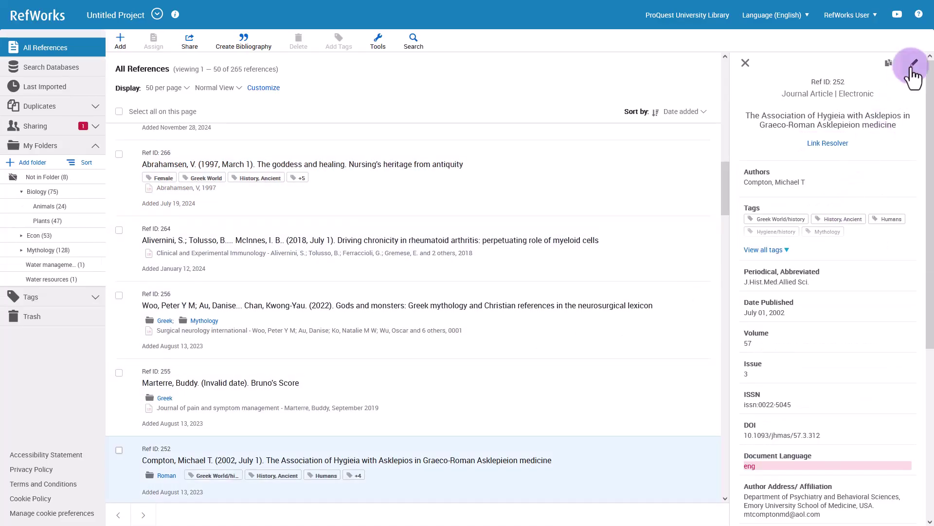
Edit the article and drag Microplastics_Dissemination_fr.pdf from File Explorer onto its Attachments
click(913, 63)
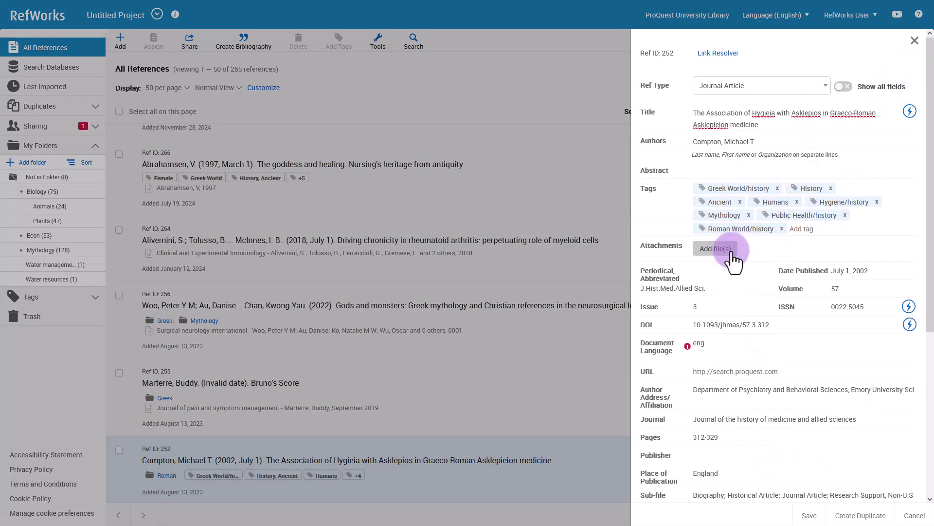
click(731, 254)
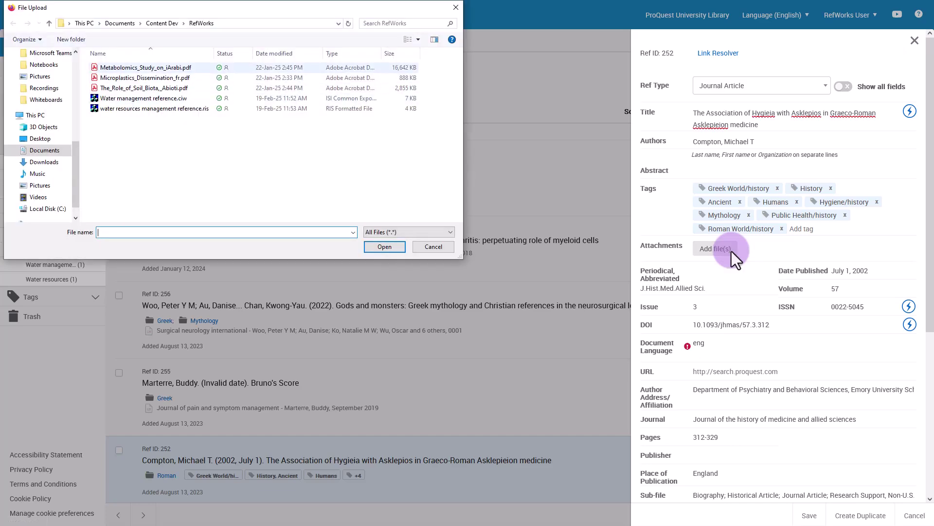
click(431, 246)
key(alt+Tab)
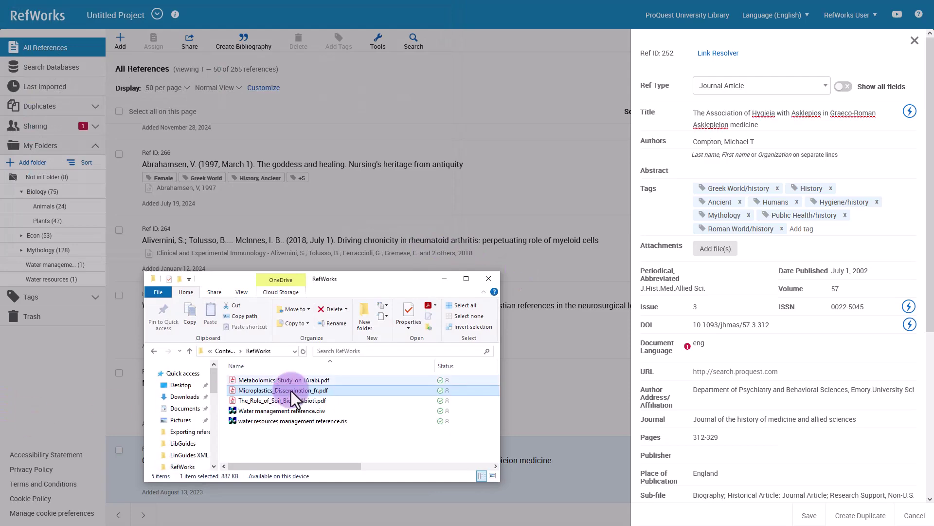
drag(291, 390, 796, 291)
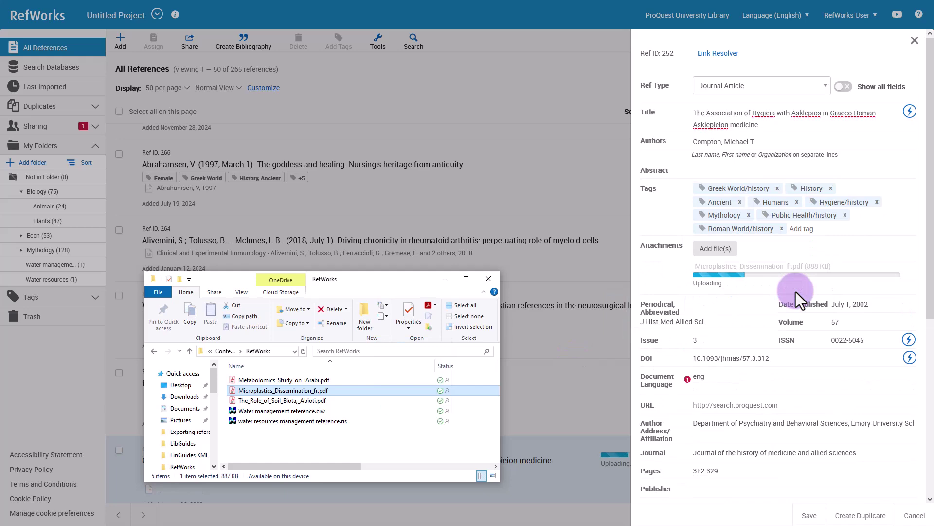
click(444, 280)
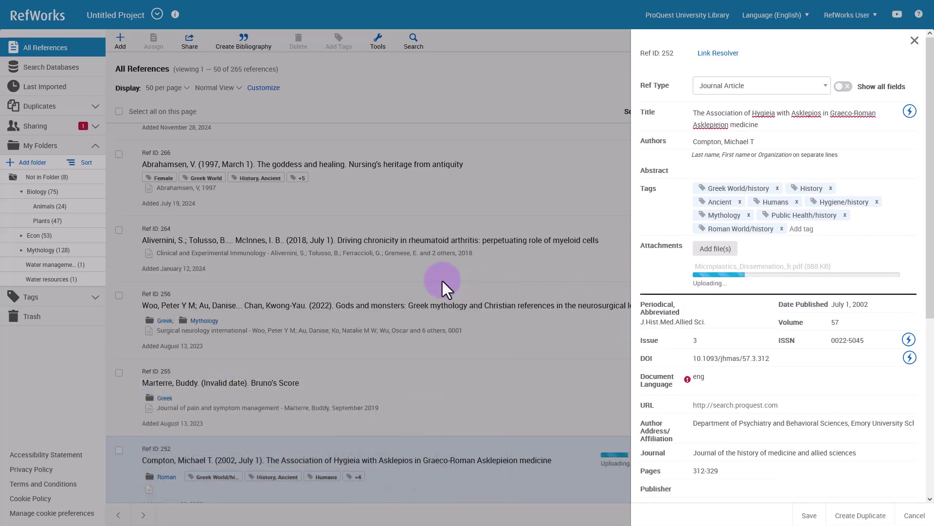